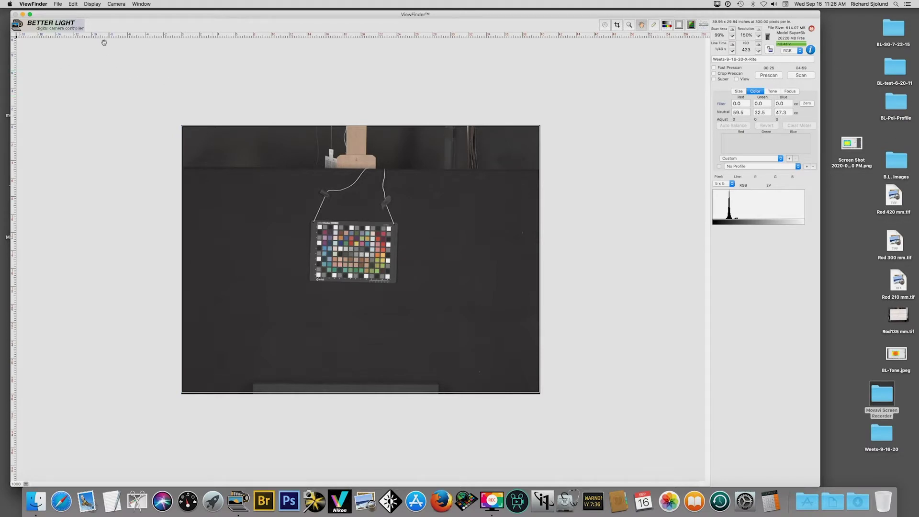
- Apply Display > Zoom In twice to magnify the ColorChecker chart preview
click(91, 4)
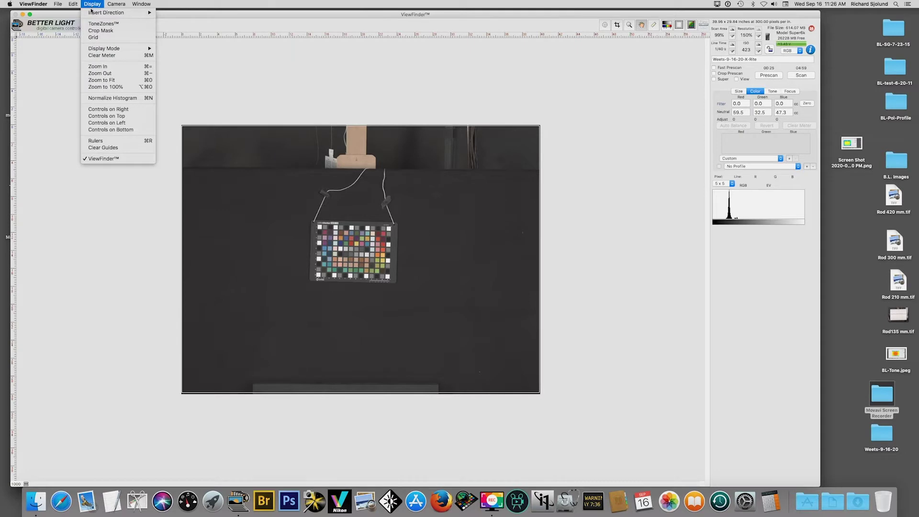
click(104, 67)
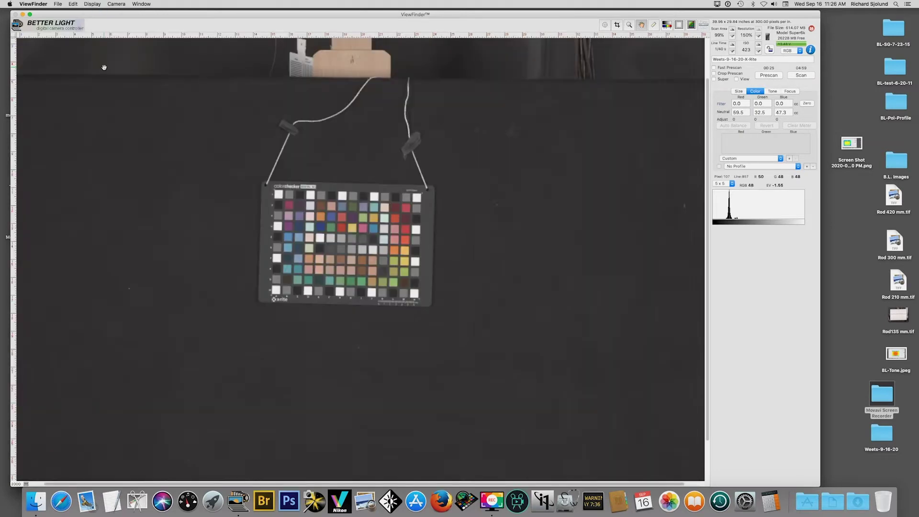
click(99, 4)
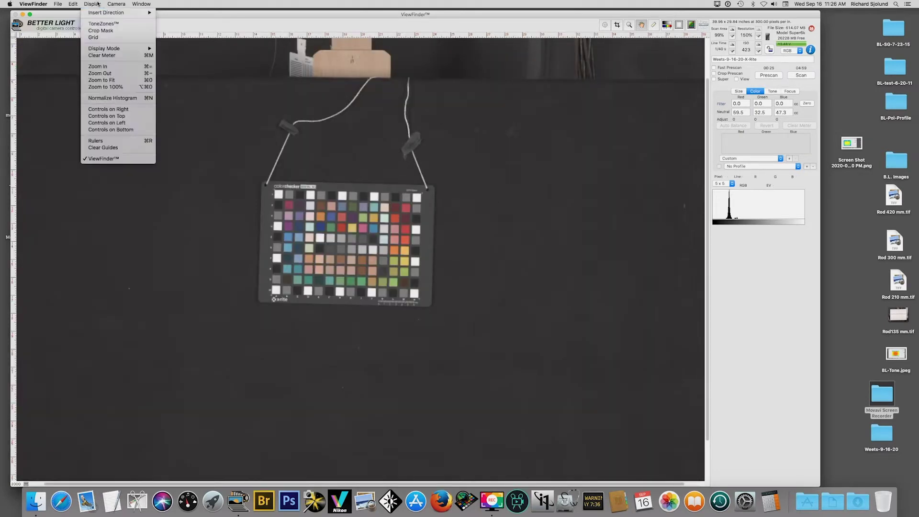
click(114, 70)
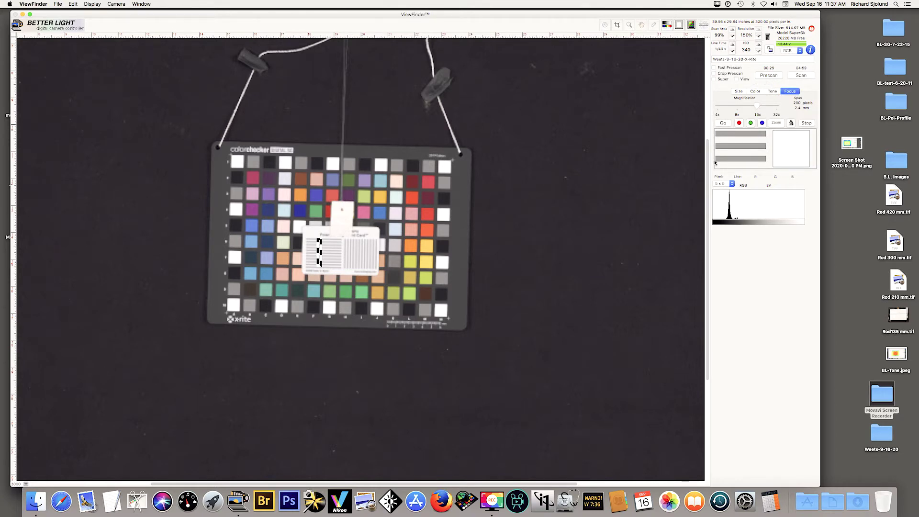
- Run the live focus check with an enlarged readout until focus reaches about 214, then stop
click(777, 140)
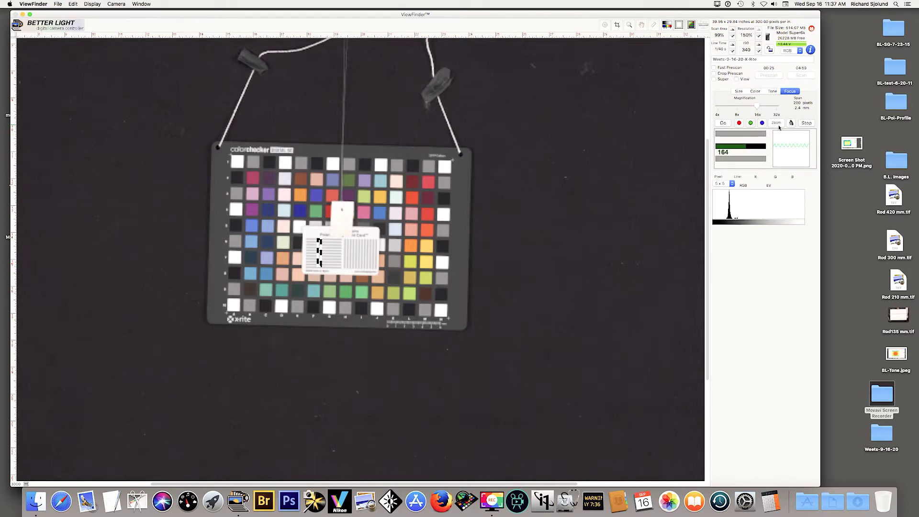
click(776, 124)
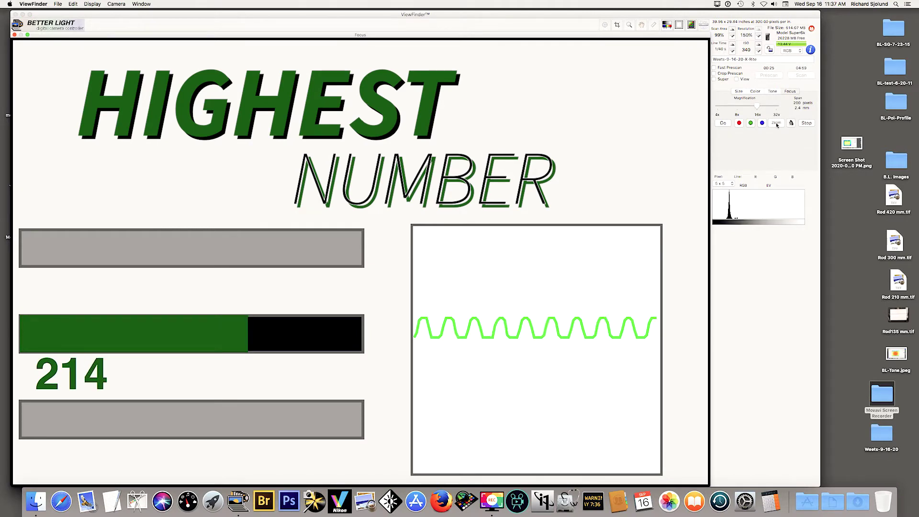
click(808, 123)
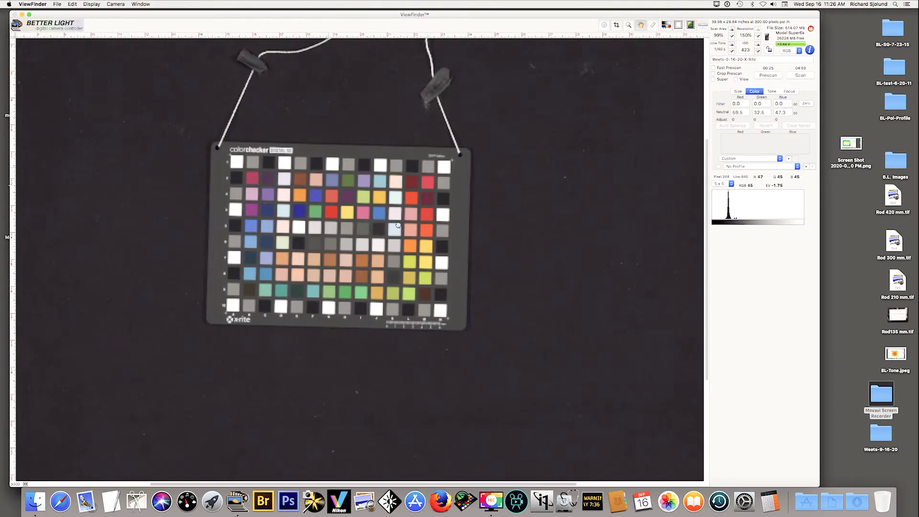
- Check patch values, then auto-balance neutral from a gray-patch meter point and remove it
click(424, 238)
click(642, 122)
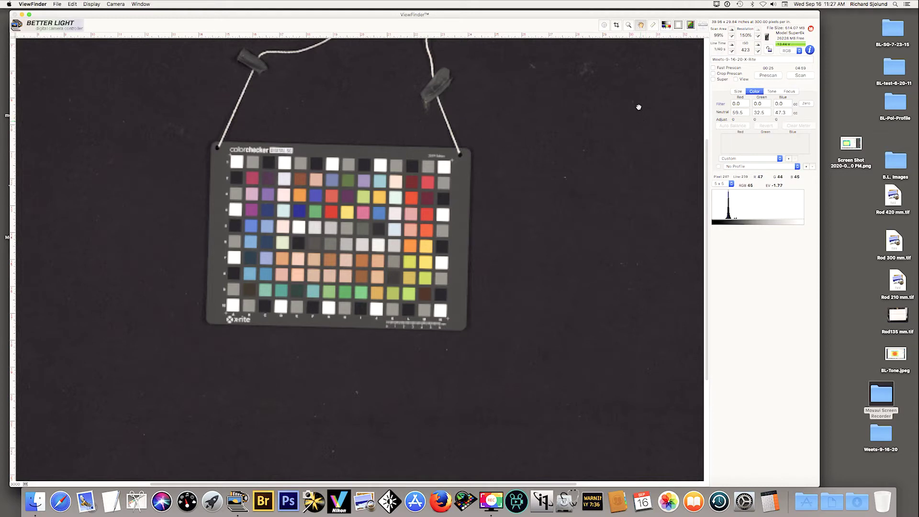
click(604, 26)
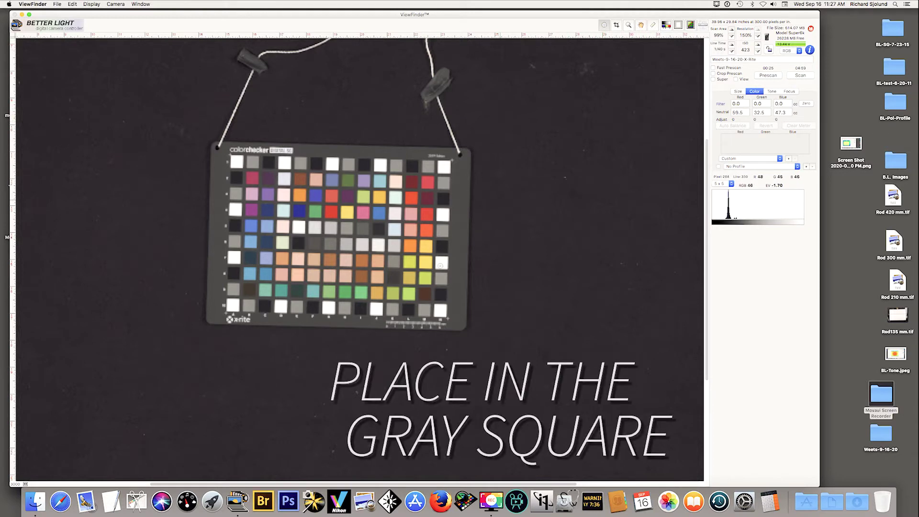
click(344, 309)
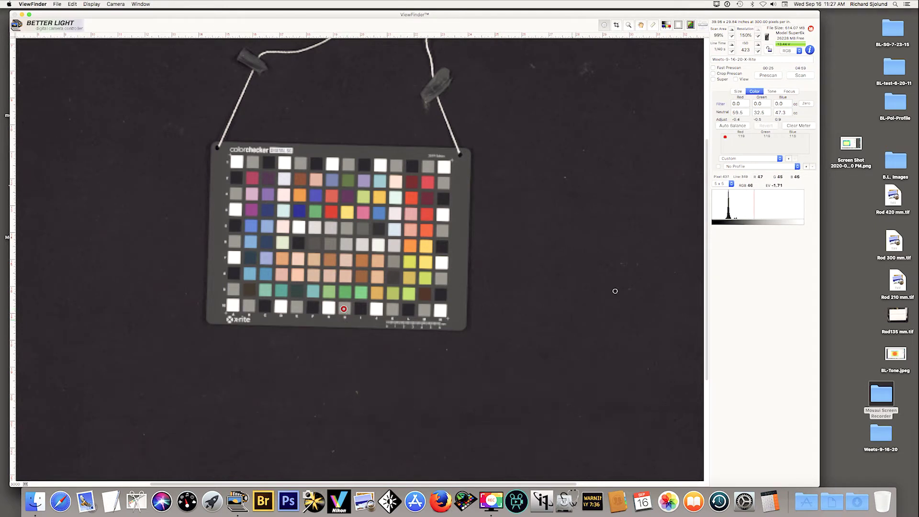
click(731, 126)
click(343, 309)
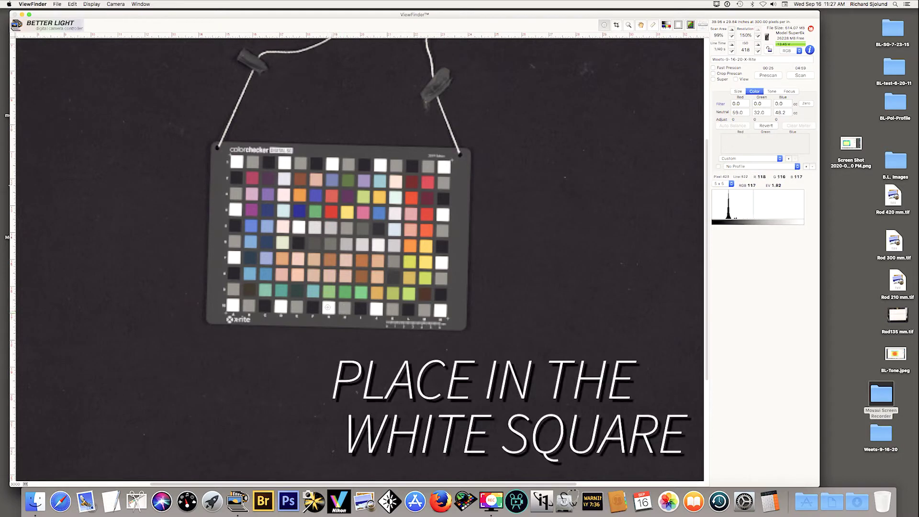
- Meter the white square at ISO 340 so it reads about 244–245
click(329, 307)
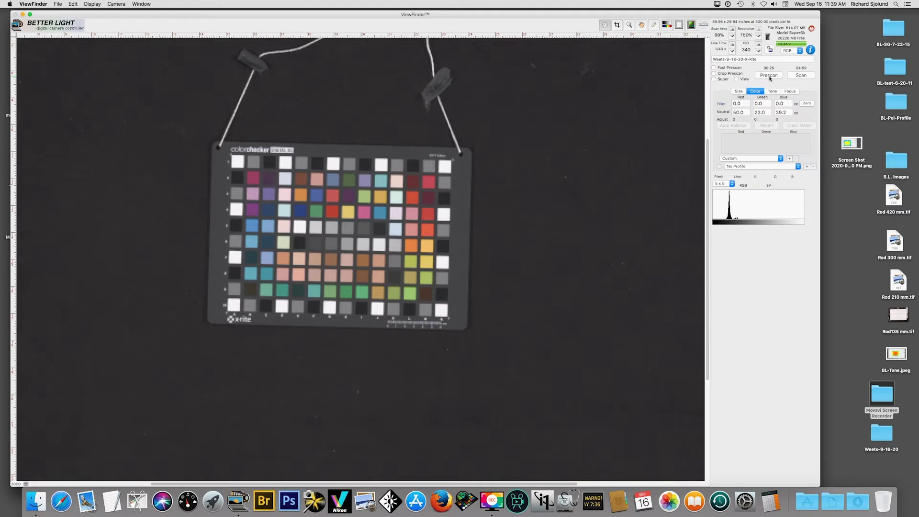
- Scan the chart at full resolution and transfer it as the DNG Weets-9-16-20-X-Rite
click(801, 75)
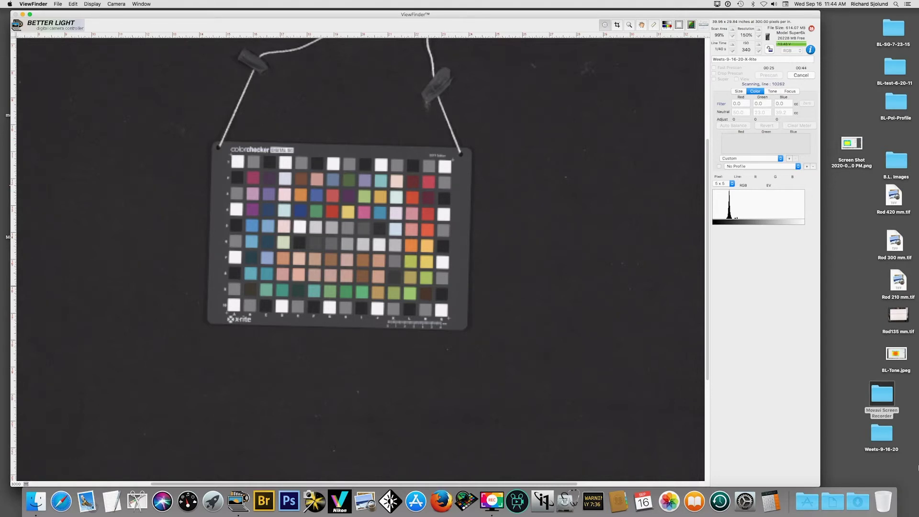
click(881, 480)
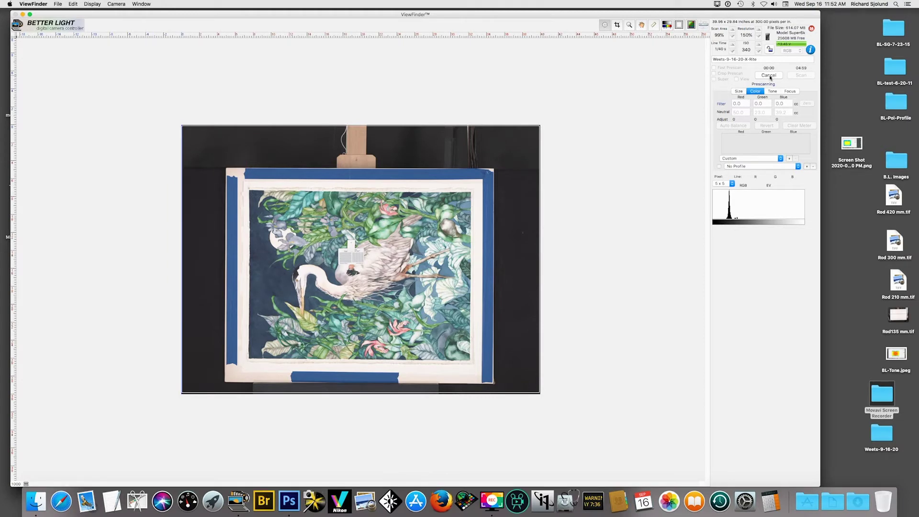
- Prescan the heron painting and trim the scan name to 'Weets-9-16-20-'
click(791, 92)
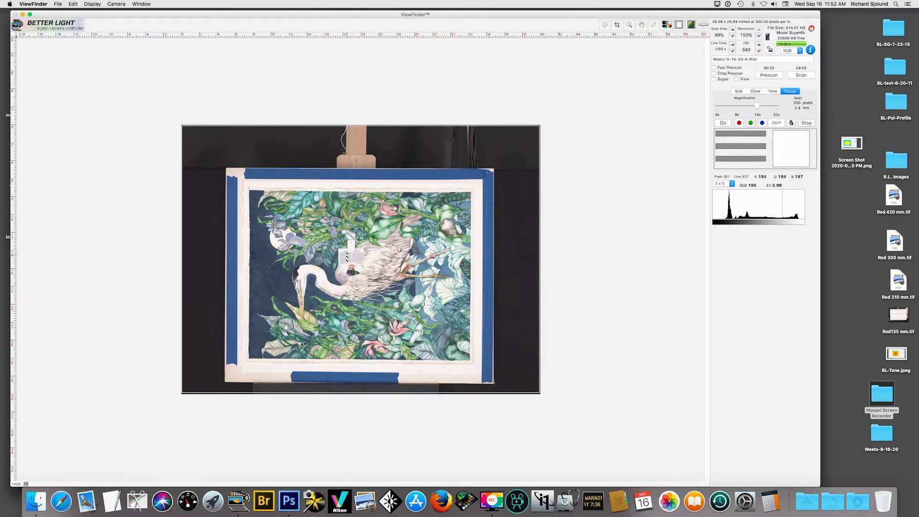
click(758, 75)
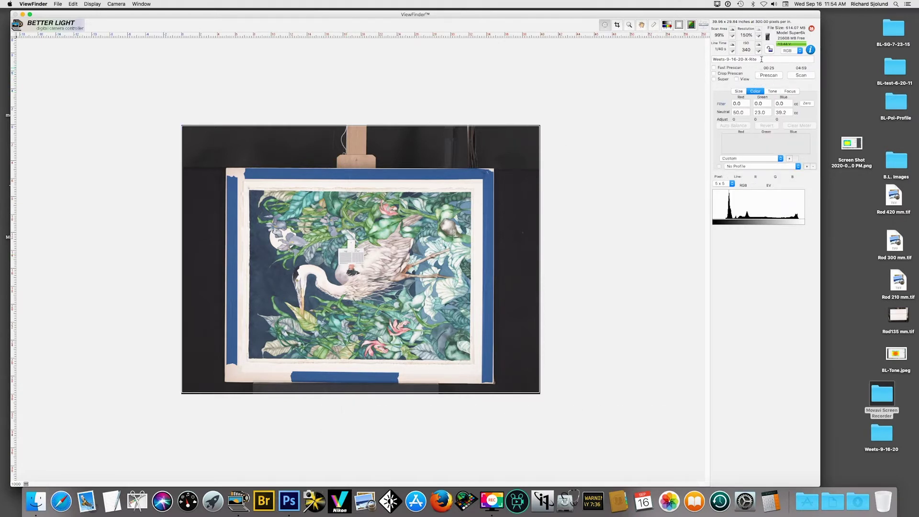
click(760, 60)
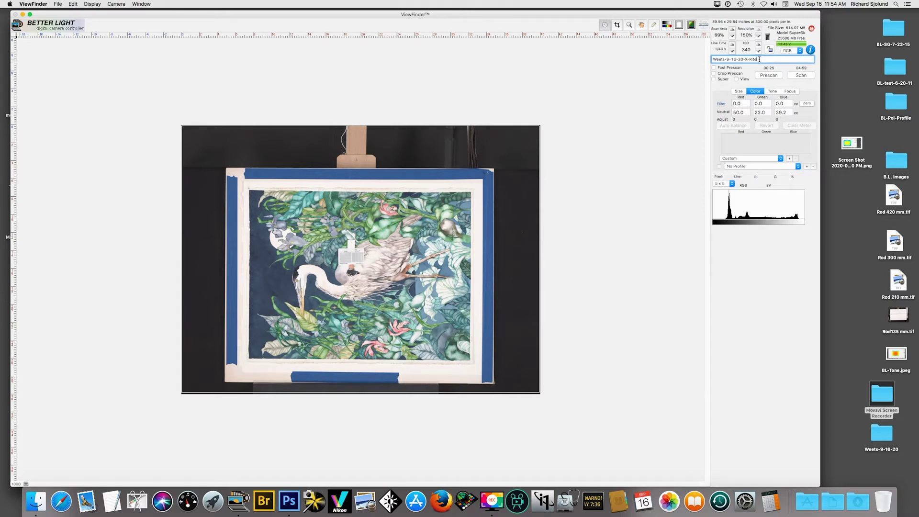
key(BackSpace)
key(BackSpace)
key(BackSpace)
key(BackSpace)
key(BackSpace)
key(BackSpace)
click(769, 75)
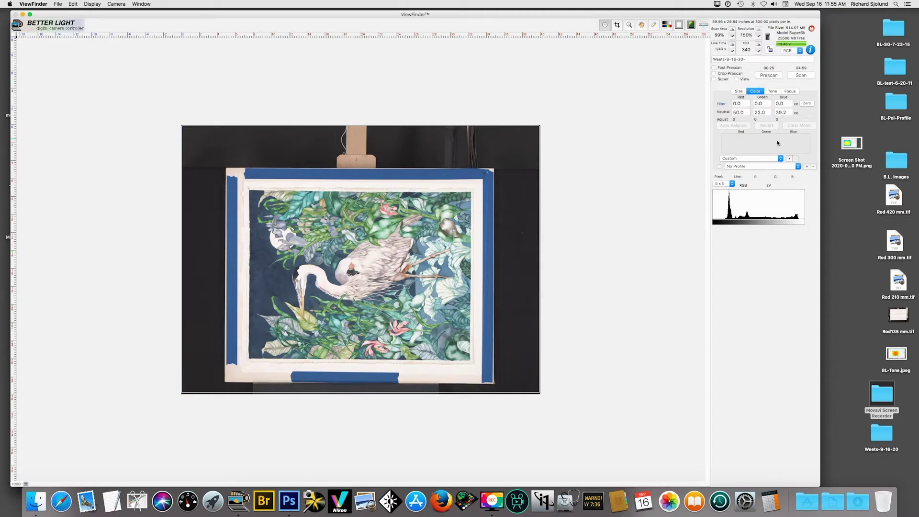
- Rename the scan 'Weets-9-16-20-1' and start the painting's full scan
click(751, 60)
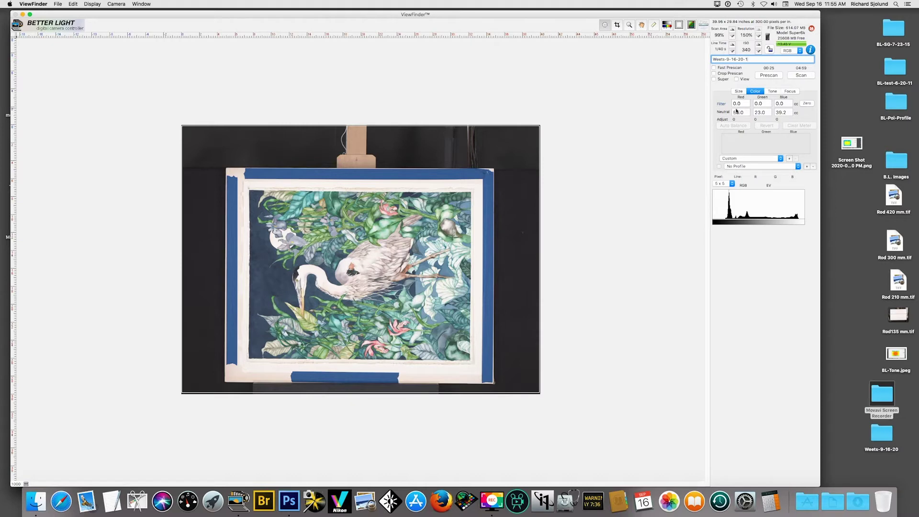
click(806, 78)
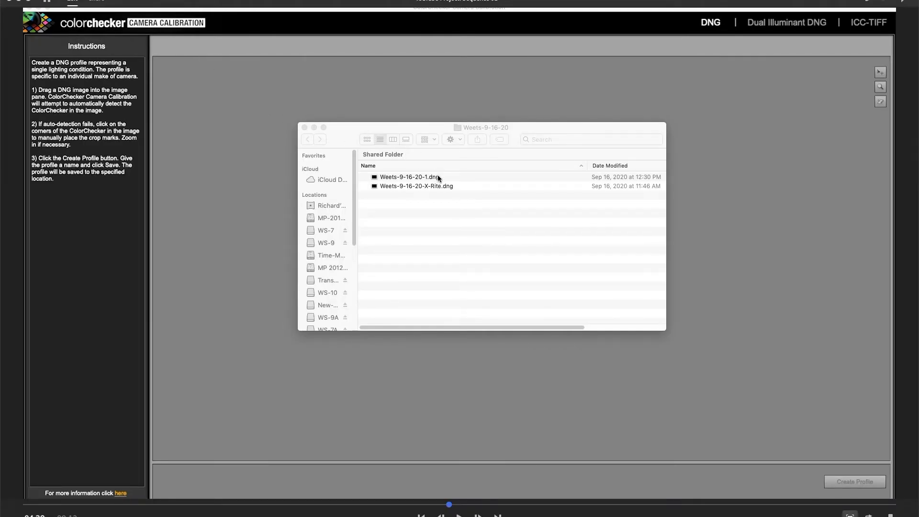
- Drag Weets-9-16-20-X-Rite.dng from Finder into the image pane, then close Finder
click(399, 187)
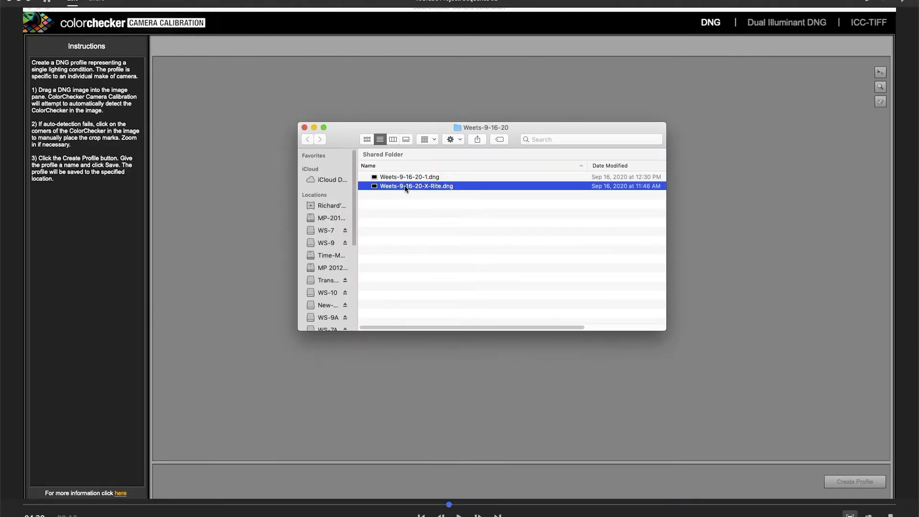
drag(397, 182, 382, 86)
click(305, 127)
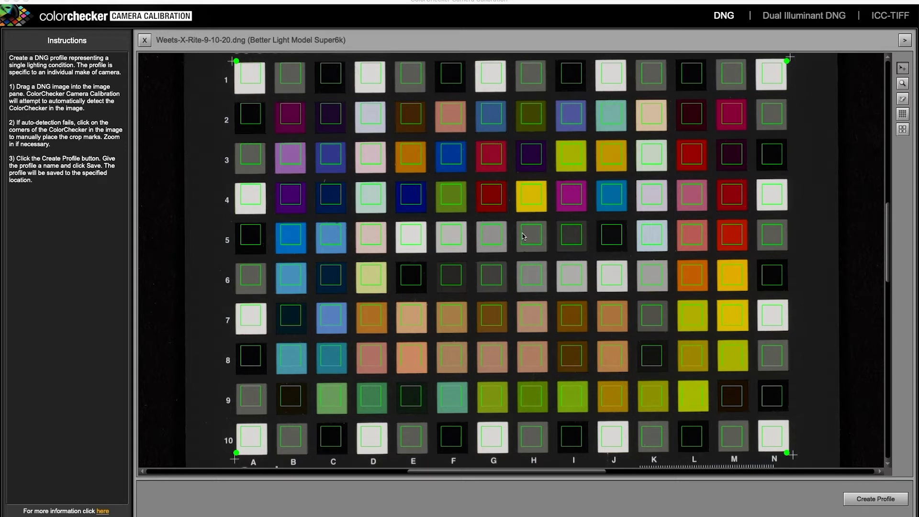
- Display sample squares on all patches of the 14×10 chart grid
click(902, 128)
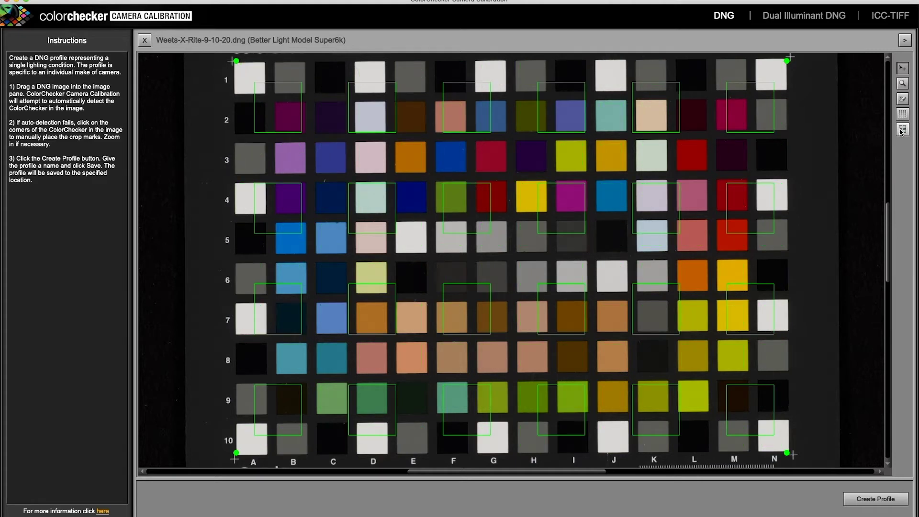
click(902, 115)
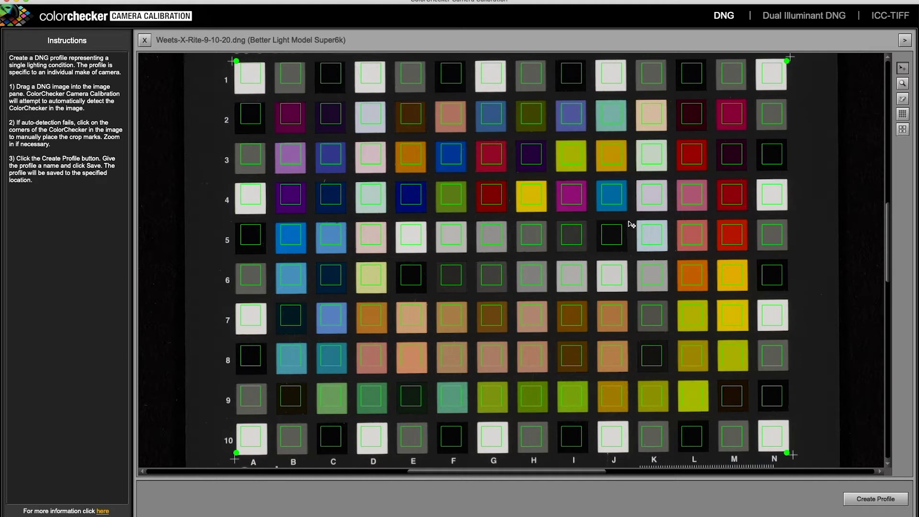
- Create a profile from the chart and save it as 'Weets-9-10-20-Better Light' in CameraProfiles
click(874, 498)
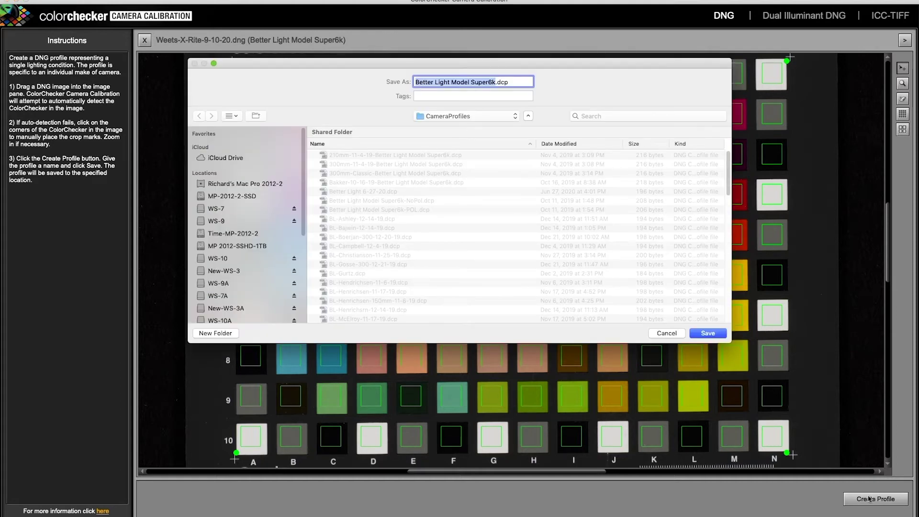
text(Weets-9-10-20-Better Light)
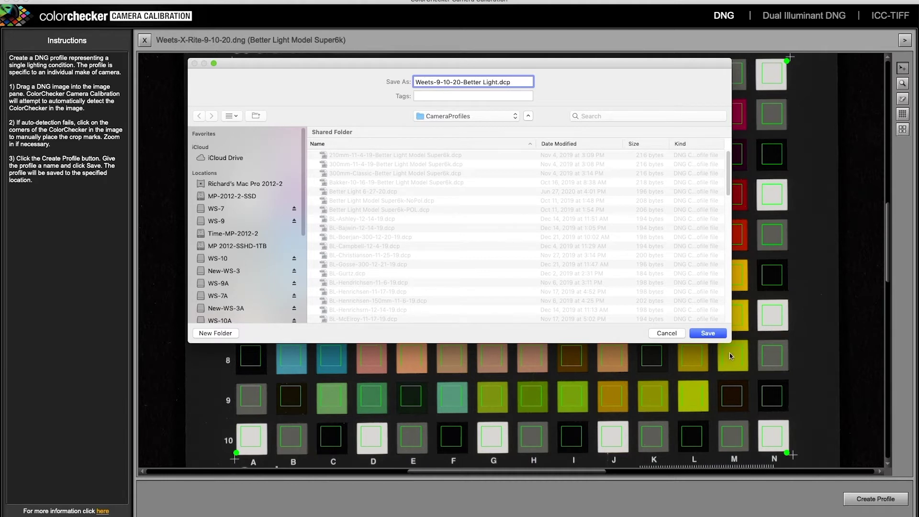
click(708, 333)
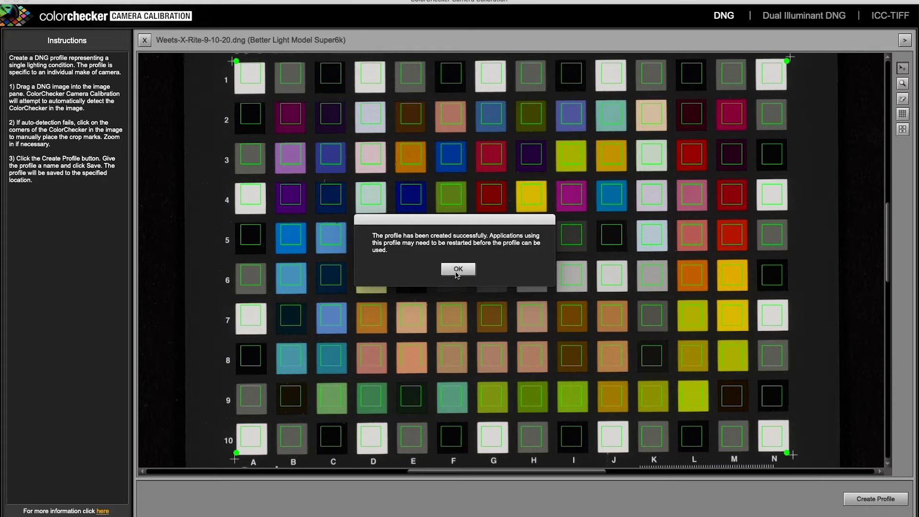
- Dismiss the profile-created confirmation and begin quitting ColorChecker Camera Calibration from its application menu
click(458, 270)
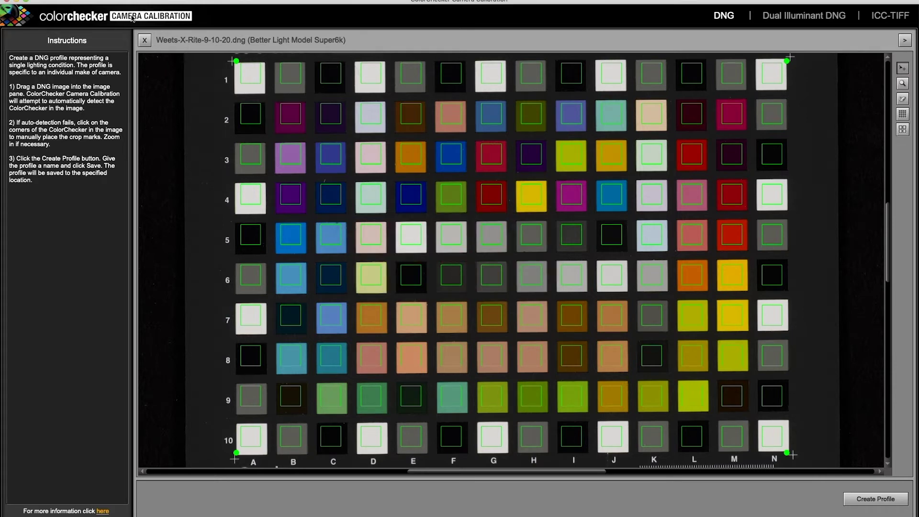
click(53, 1)
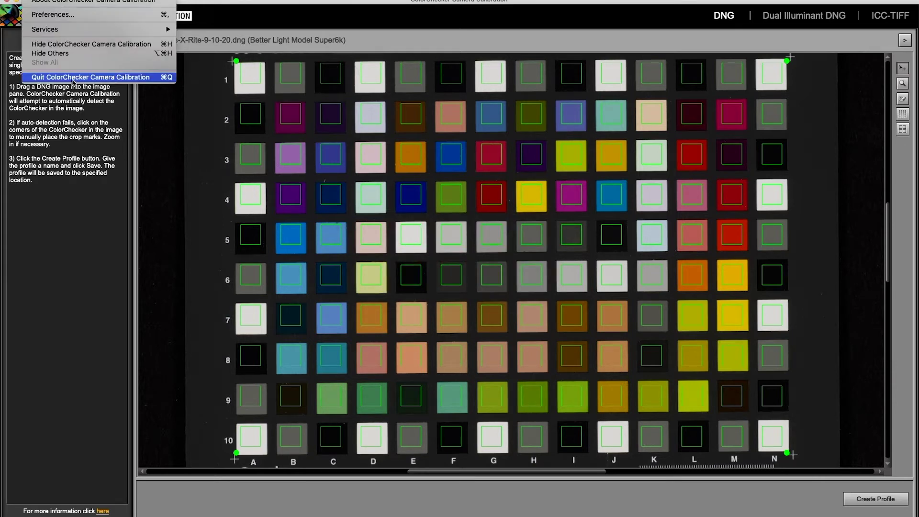
- Quit the calibration app and bring up the context menu for Weets-Bird-9-10-20.dng in Bridge
click(72, 77)
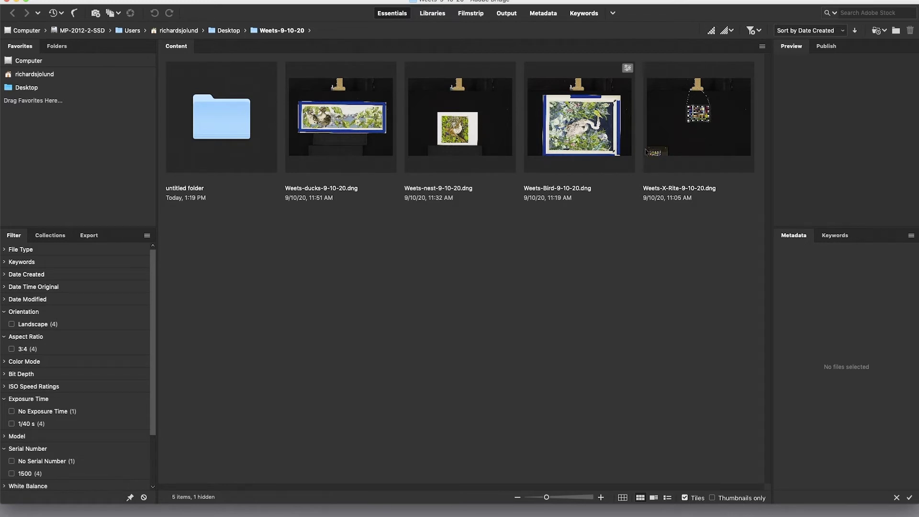
right_click(577, 129)
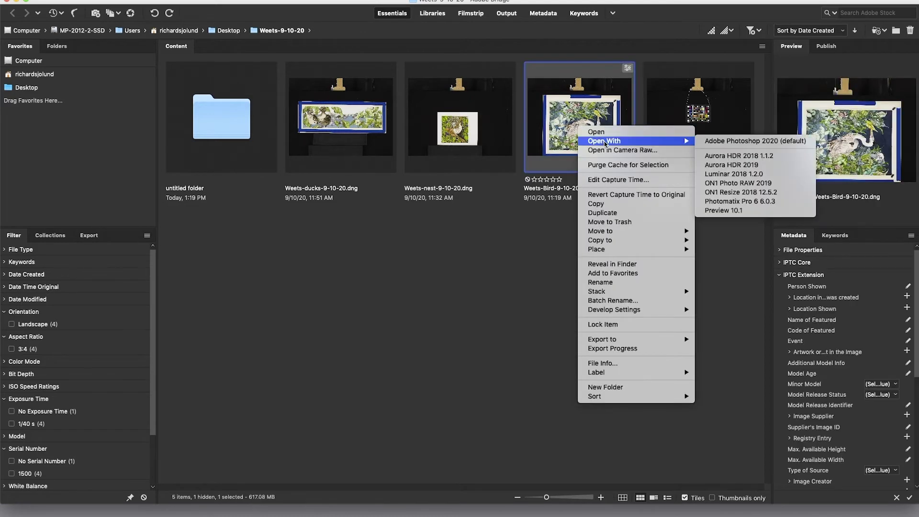
- Open the heron DNG in Camera Raw and apply the Weets-9-10-20-Better Light profile from the profile browser
click(620, 150)
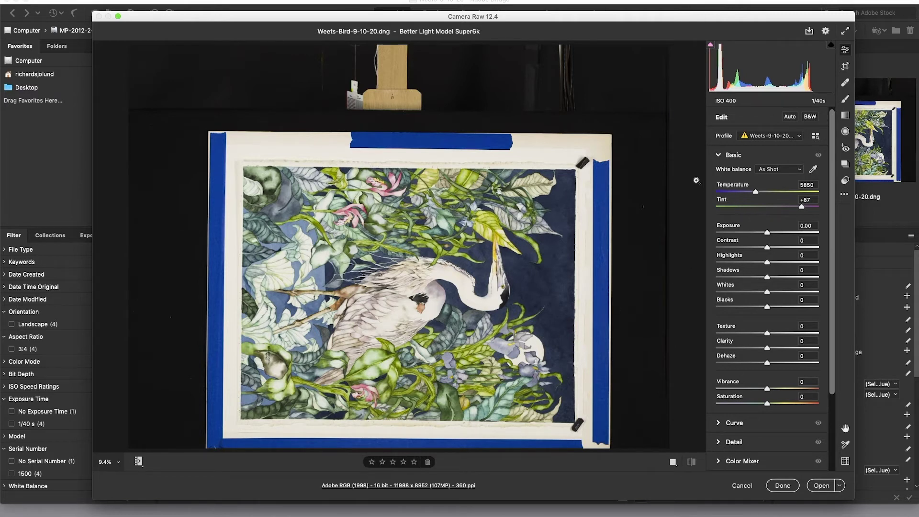
click(786, 138)
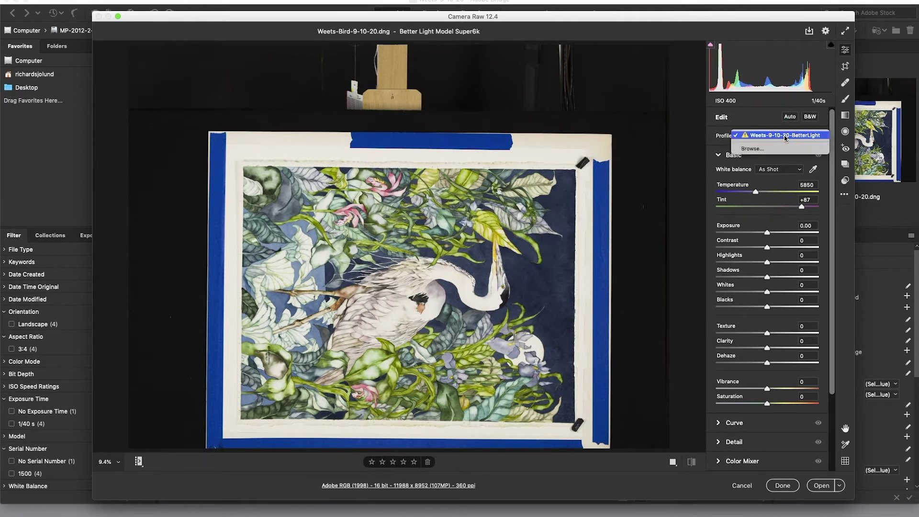
click(753, 148)
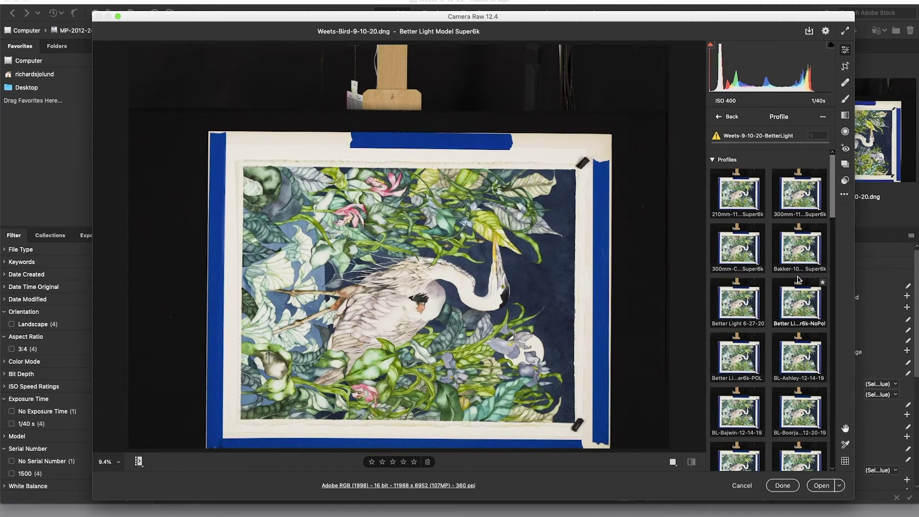
drag(830, 210, 834, 429)
scroll(834, 430, down, 3)
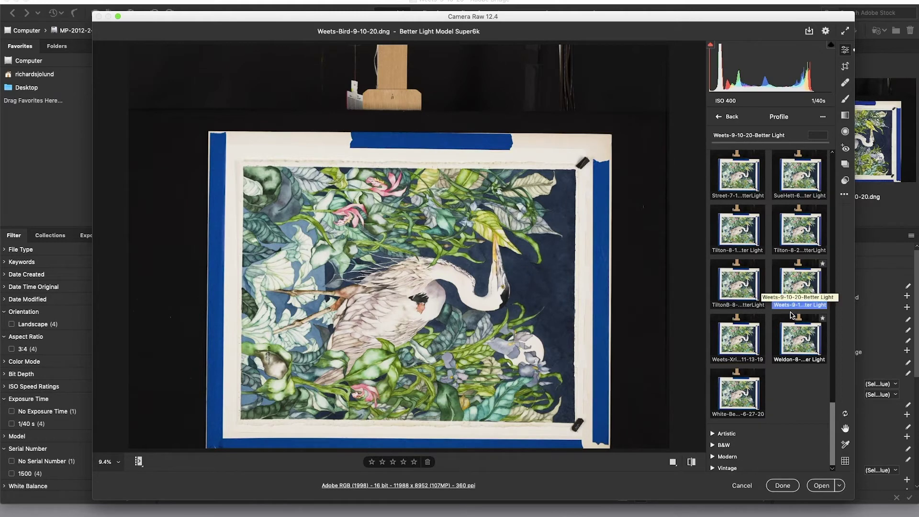
double_click(794, 297)
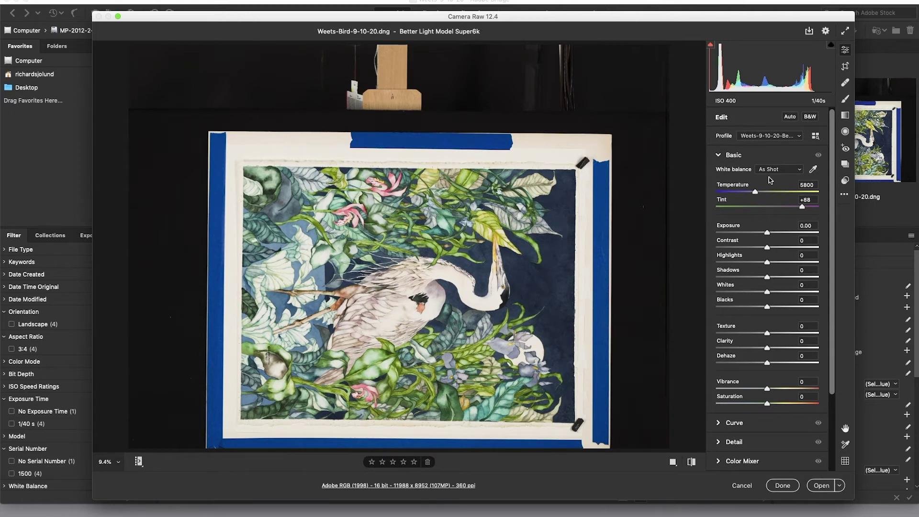
click(809, 31)
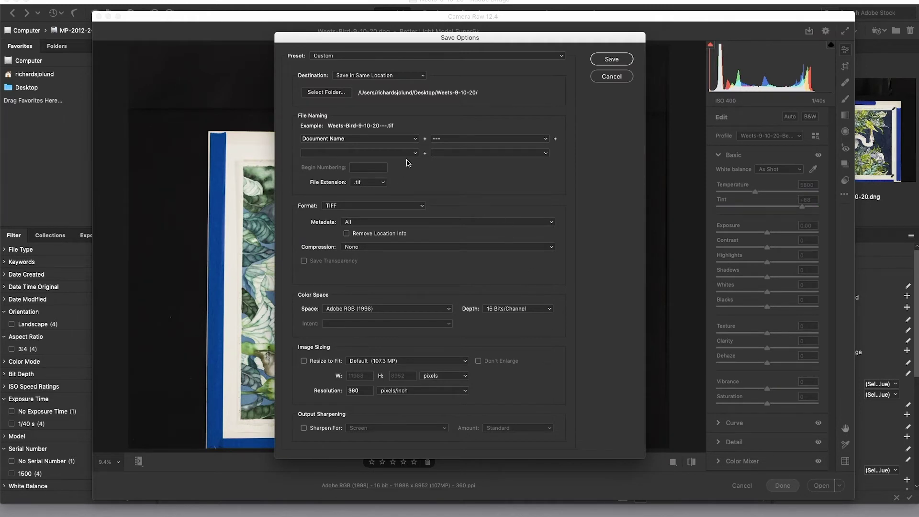
- Save the heron image as a .tif in Adobe RGB (1998) at 16 Bits/Channel
click(367, 187)
click(366, 184)
click(385, 310)
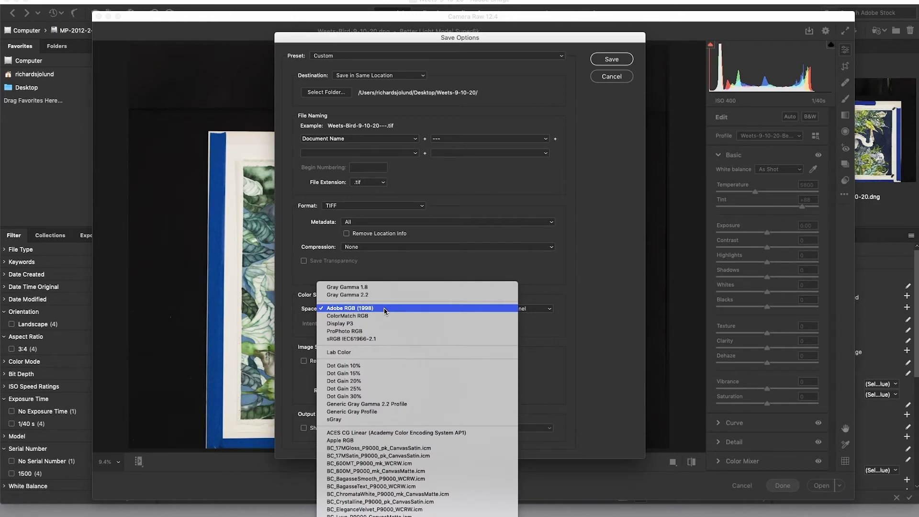
click(386, 309)
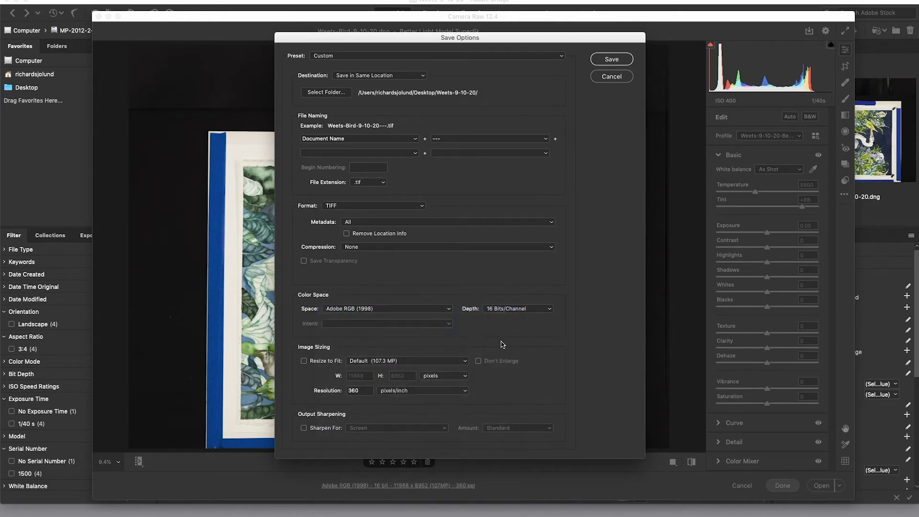
click(524, 311)
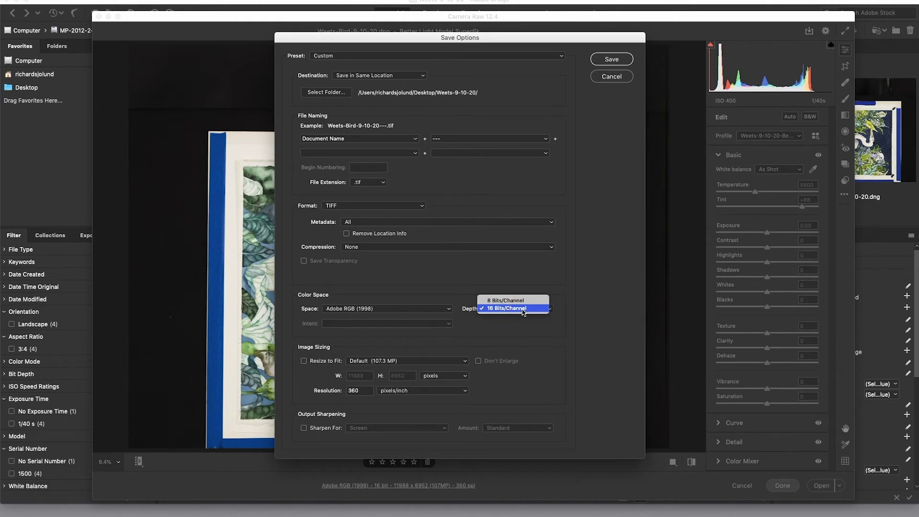
click(523, 310)
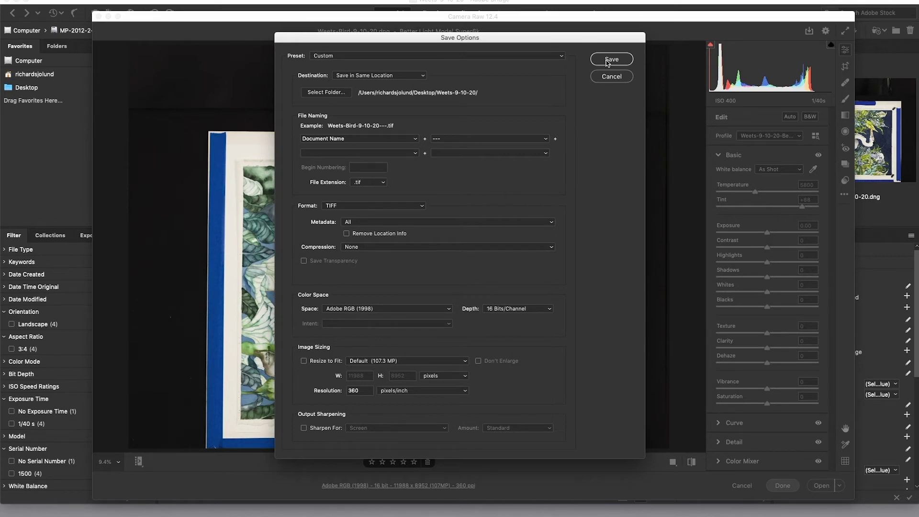
click(610, 59)
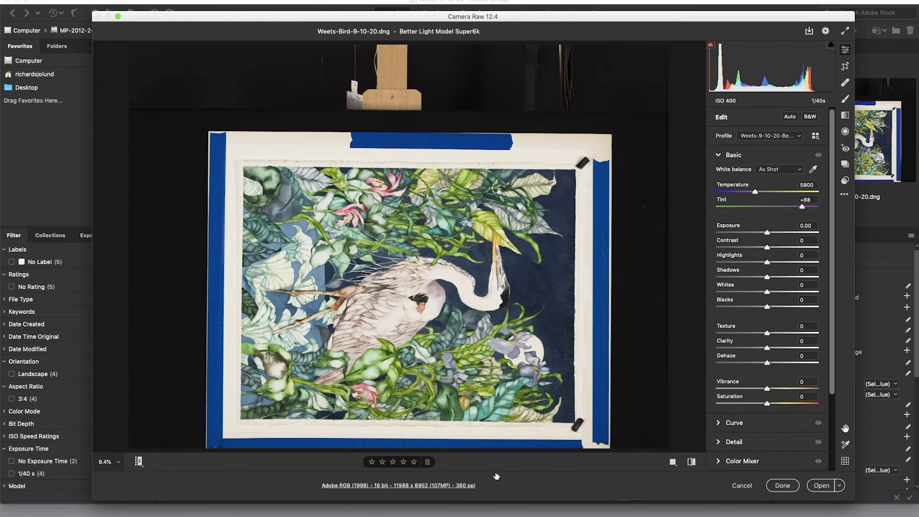
- Finish in Camera Raw and open Weets-Midnight-Blue-9-10-20---.tif in Adobe Photoshop 2020 from Bridge
click(784, 486)
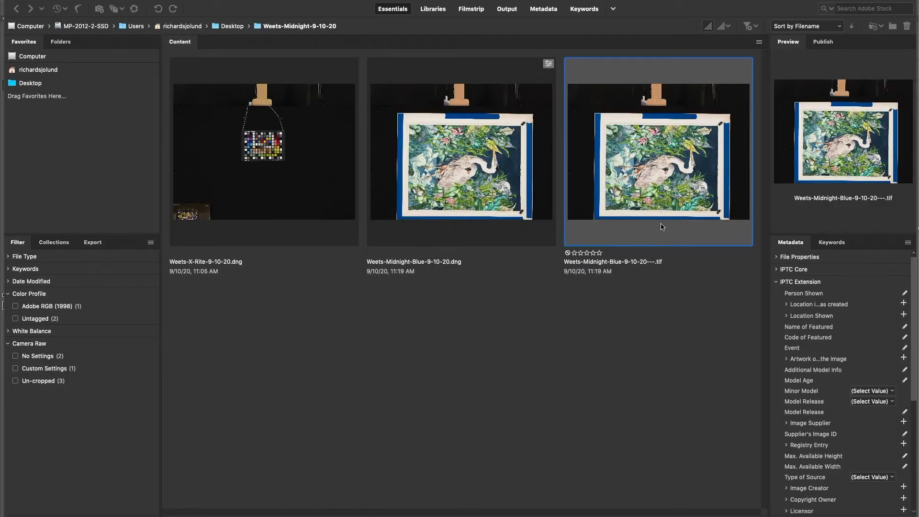
right_click(633, 179)
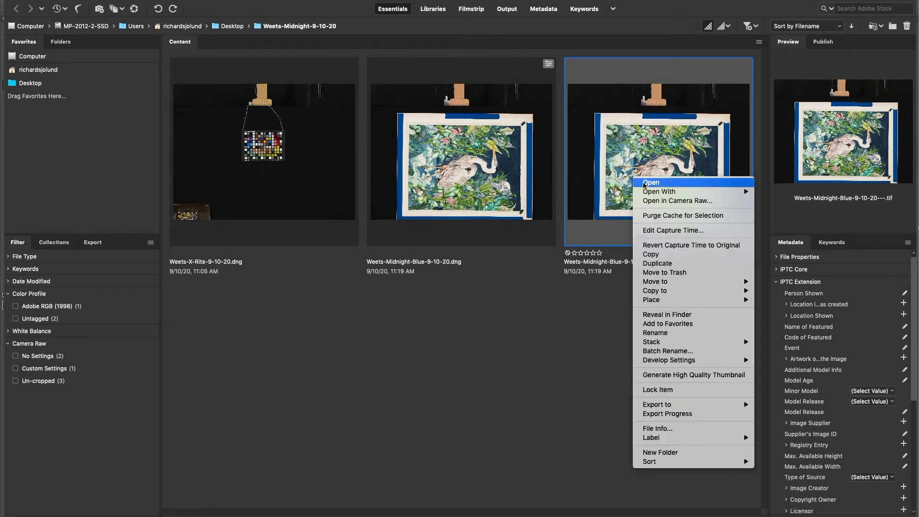
mouse_move(663, 192)
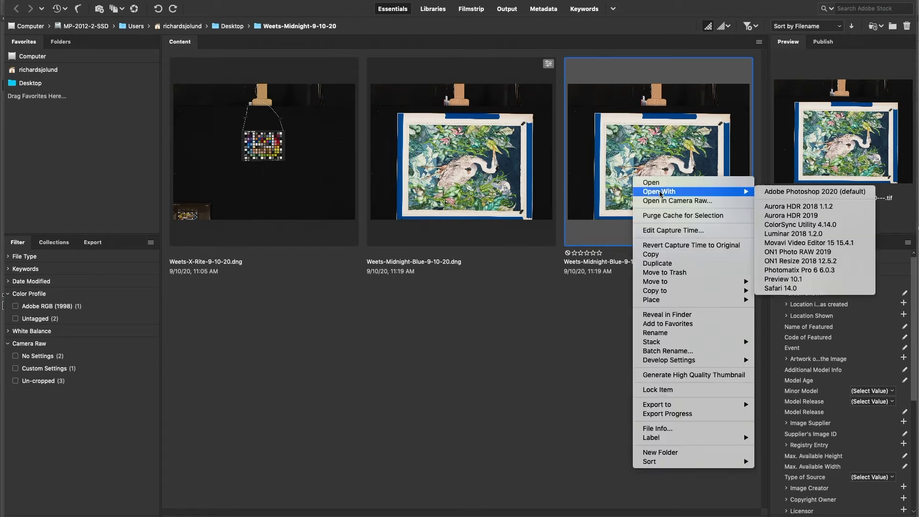
click(798, 192)
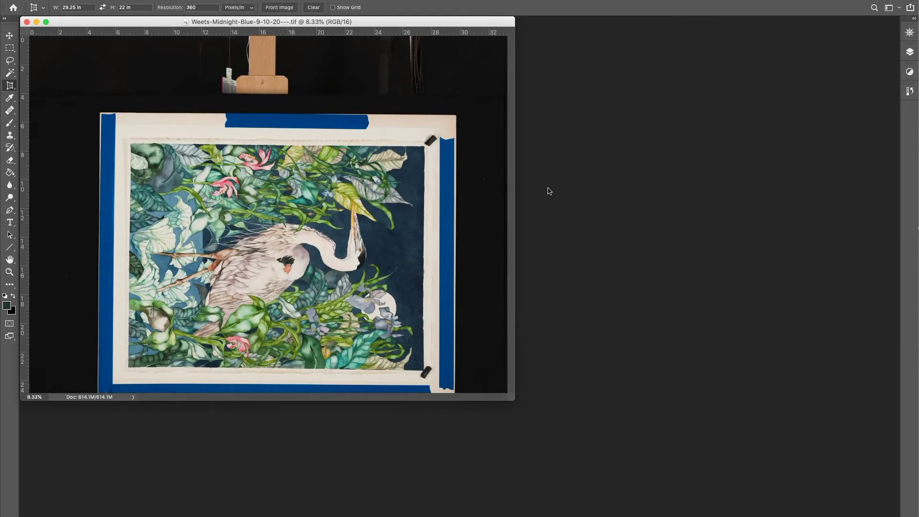
- Perspective-crop the photo to the painting's four corners, giving a 29.25 × 22 in image at 360 ppi
drag(468, 22, 613, 50)
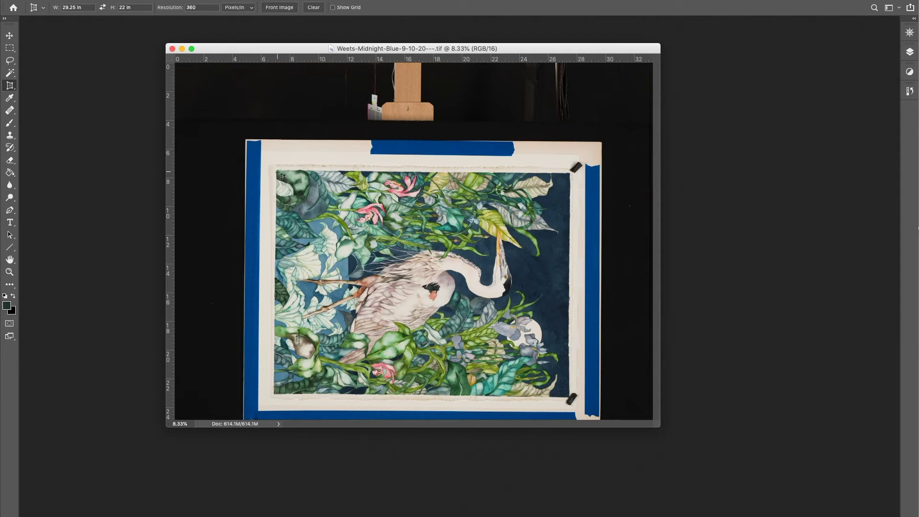
key(super+plus)
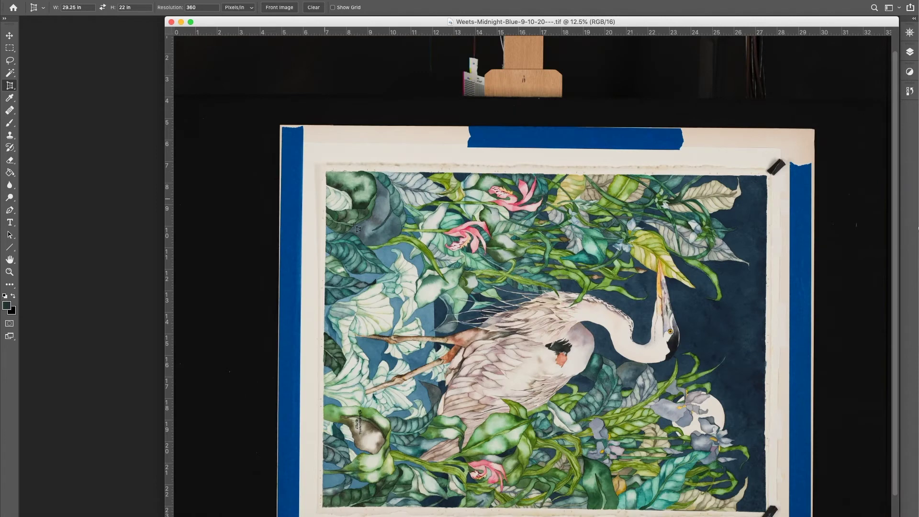
scroll(379, 252, down, 1)
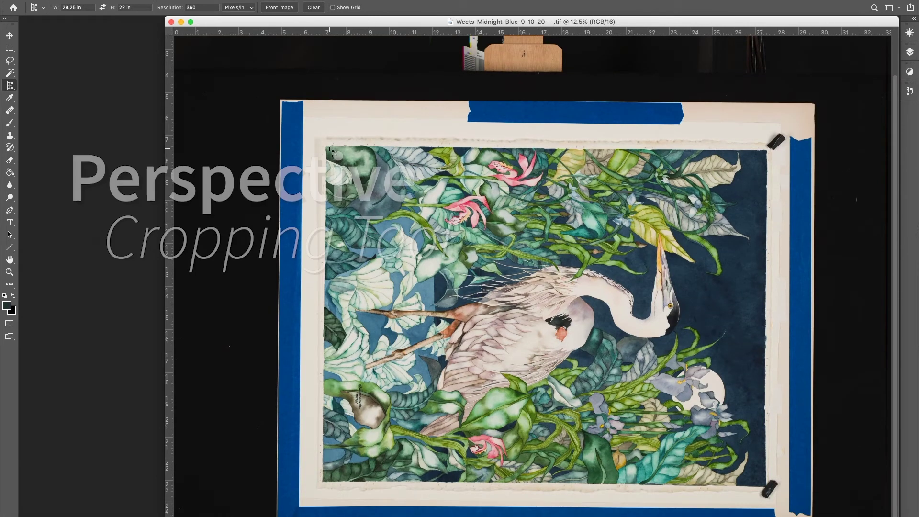
mouse_move(327, 148)
mouse_down()
mouse_move(454, 270)
mouse_move(619, 405)
mouse_move(718, 441)
mouse_move(764, 486)
mouse_up()
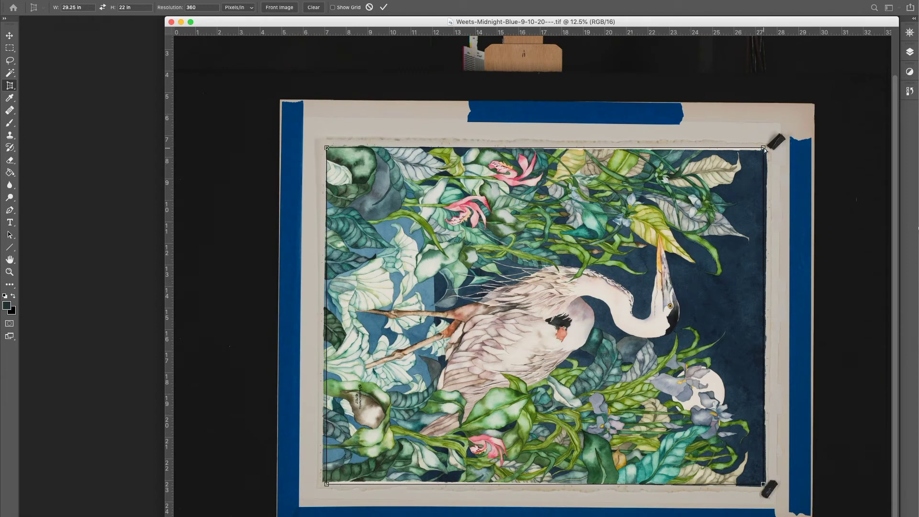
drag(763, 148, 763, 155)
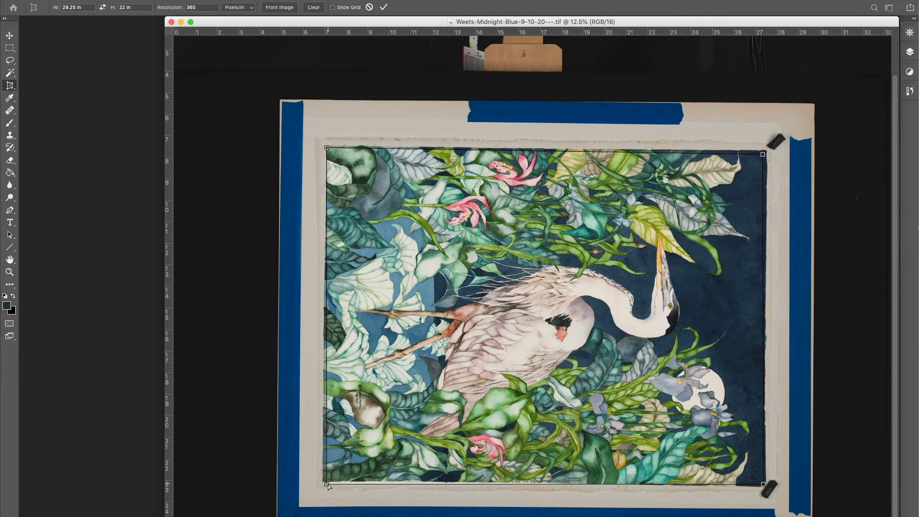
drag(326, 484, 326, 480)
drag(764, 485, 763, 483)
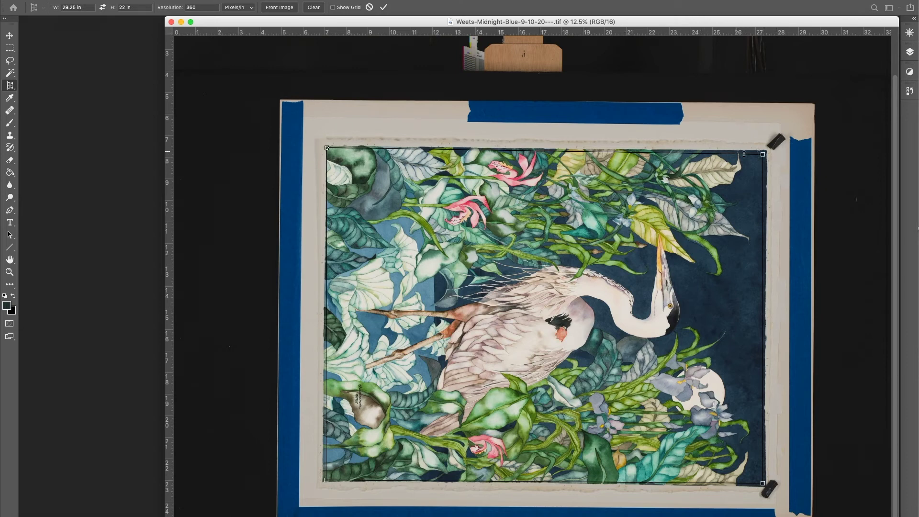
drag(764, 155, 764, 156)
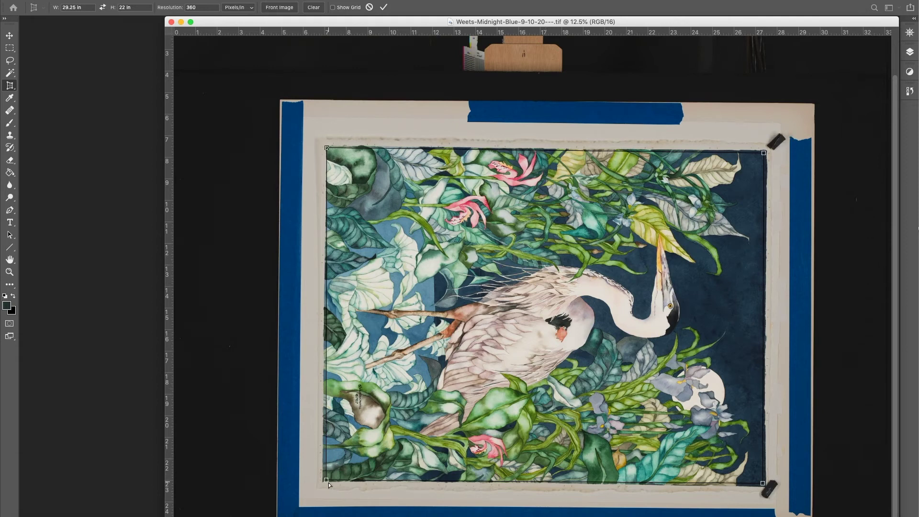
drag(326, 481, 325, 483)
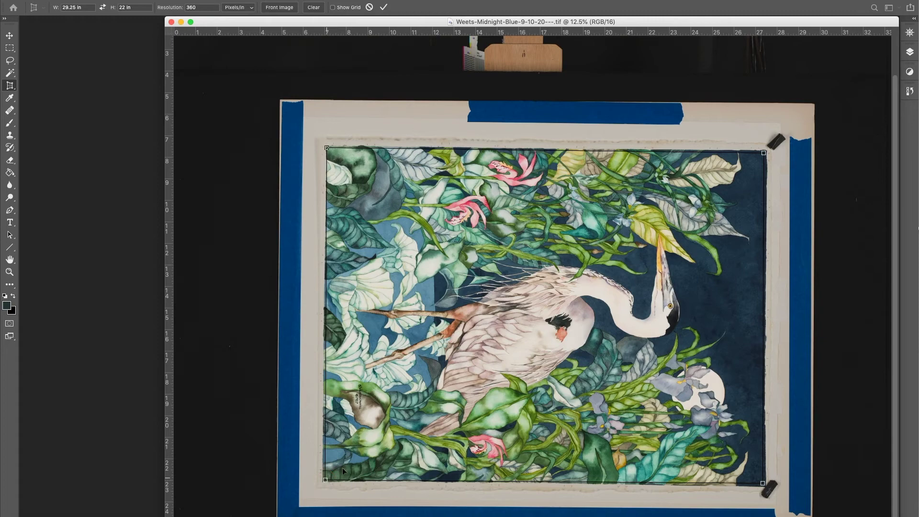
click(384, 7)
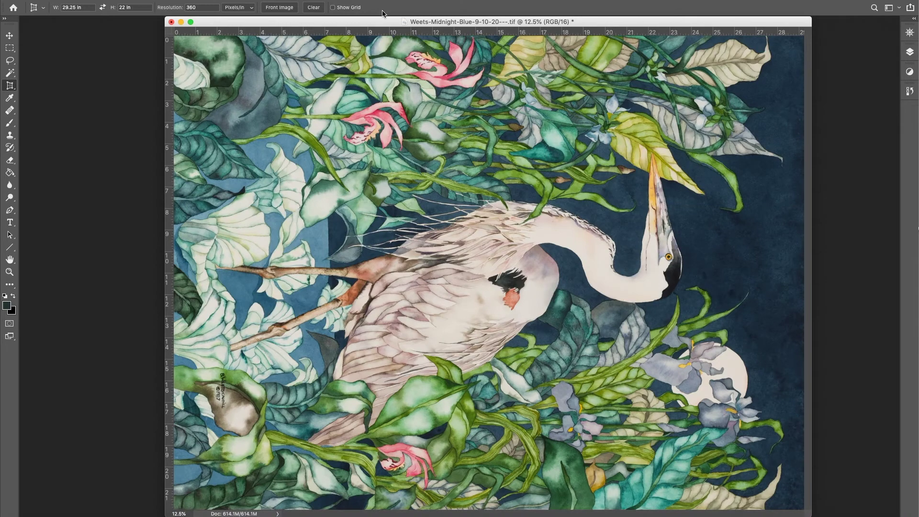
- Rotate the cropped canvas 90° into portrait and zoom out so the upright heron fits the window
key(super+minus)
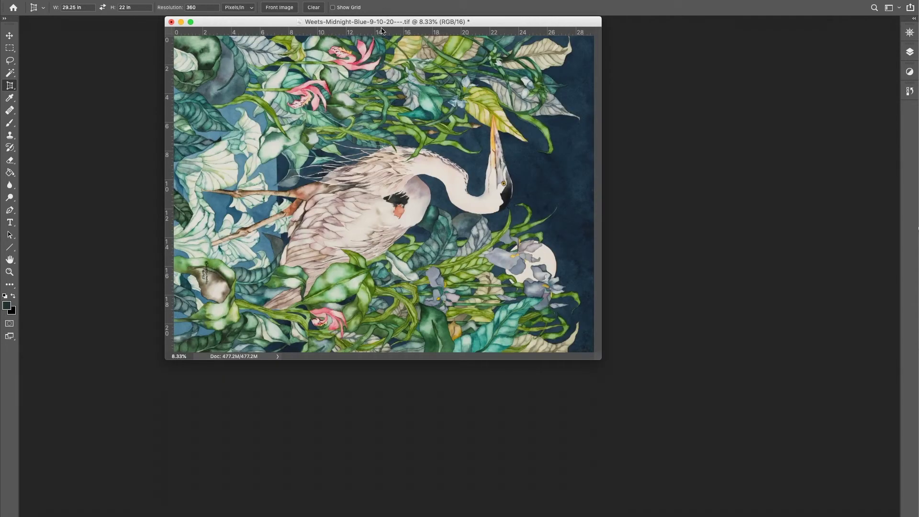
drag(593, 357, 714, 429)
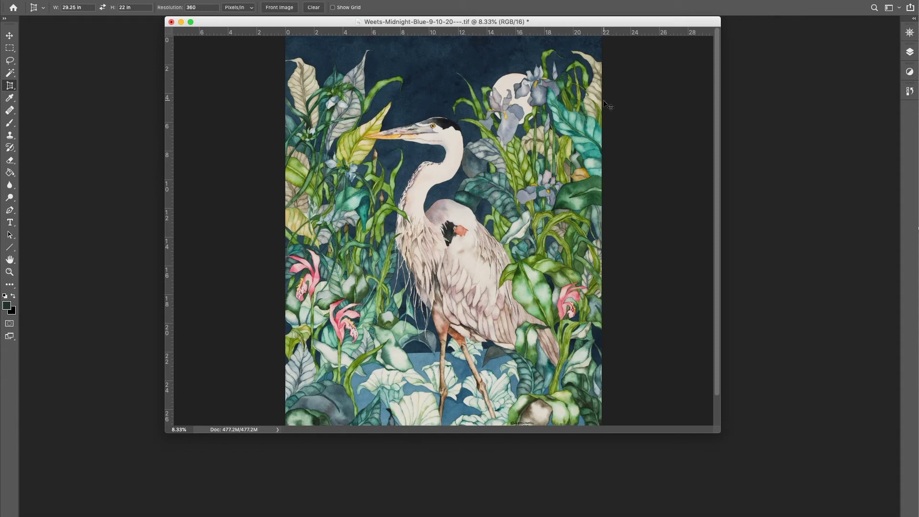
key(super+minus)
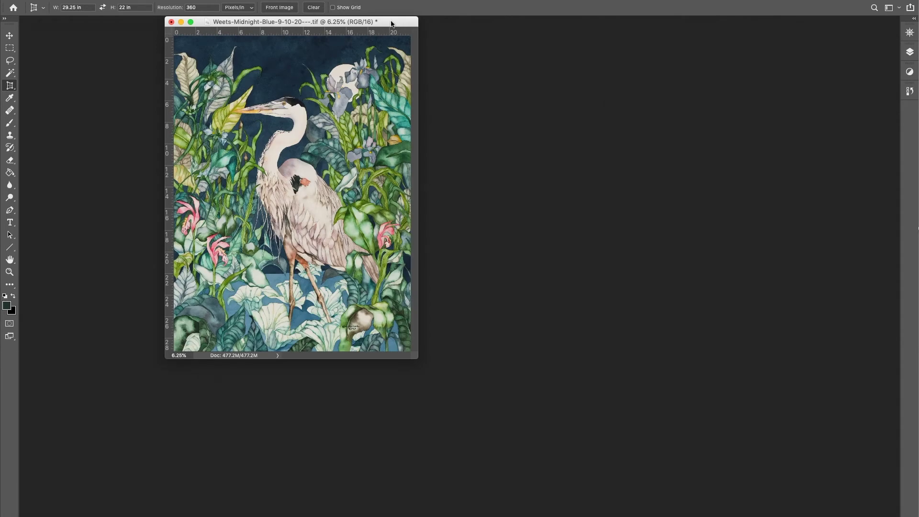
drag(391, 22, 563, 58)
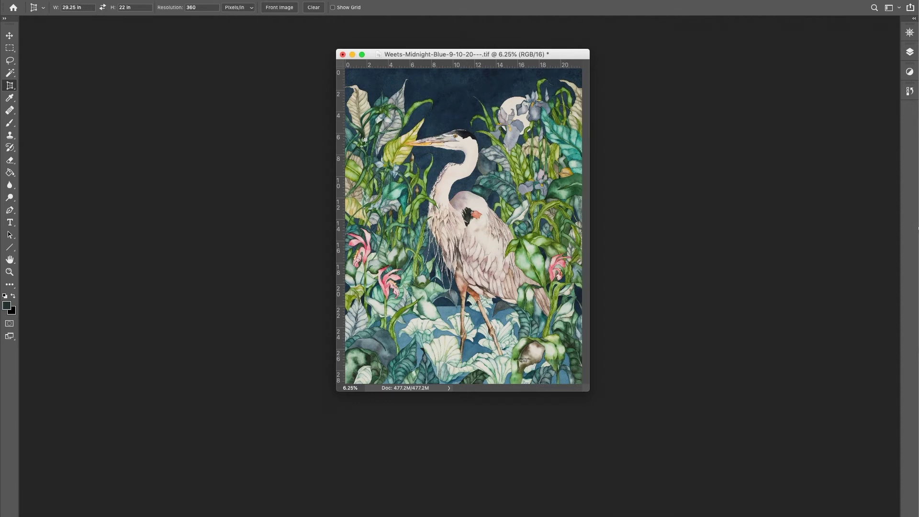
- Save a copy as uncompressed TIFF named Weets-Midnight-Blue-9-10-20-22x29.25---.tif
click(74, 0)
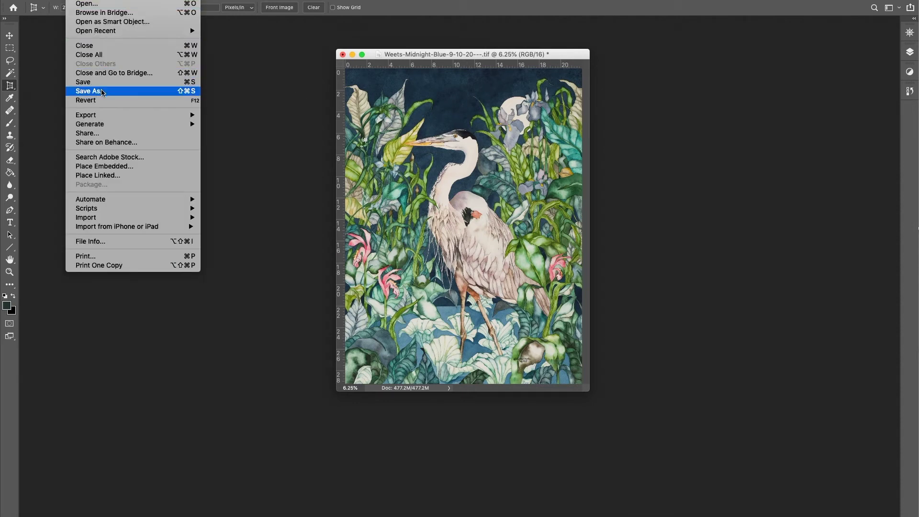
click(102, 92)
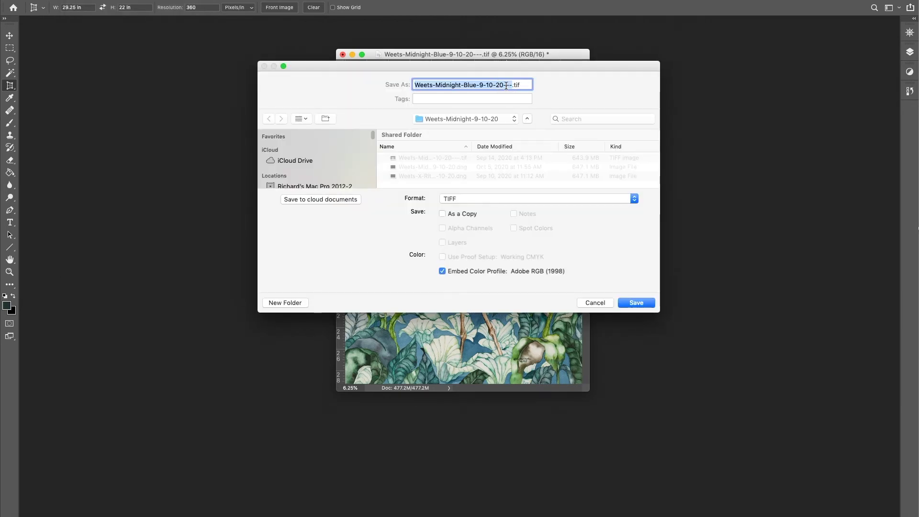
click(506, 86)
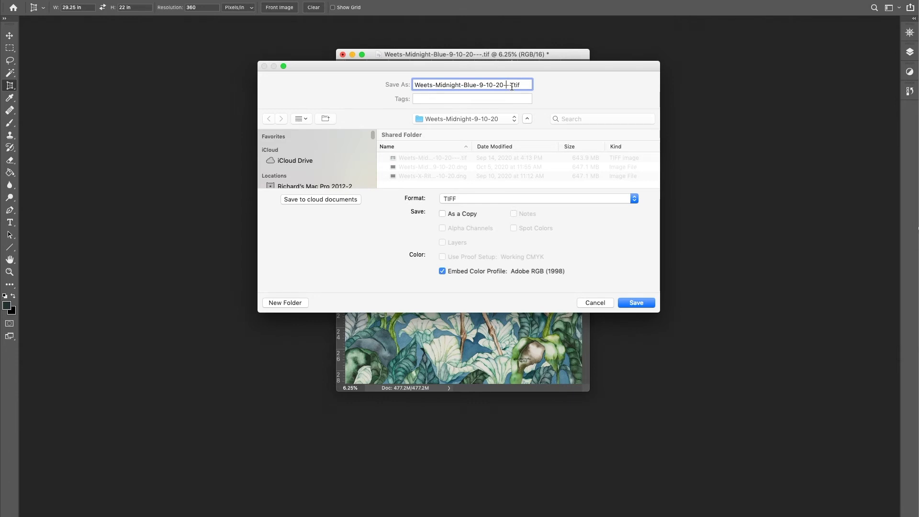
text(22x29.25)
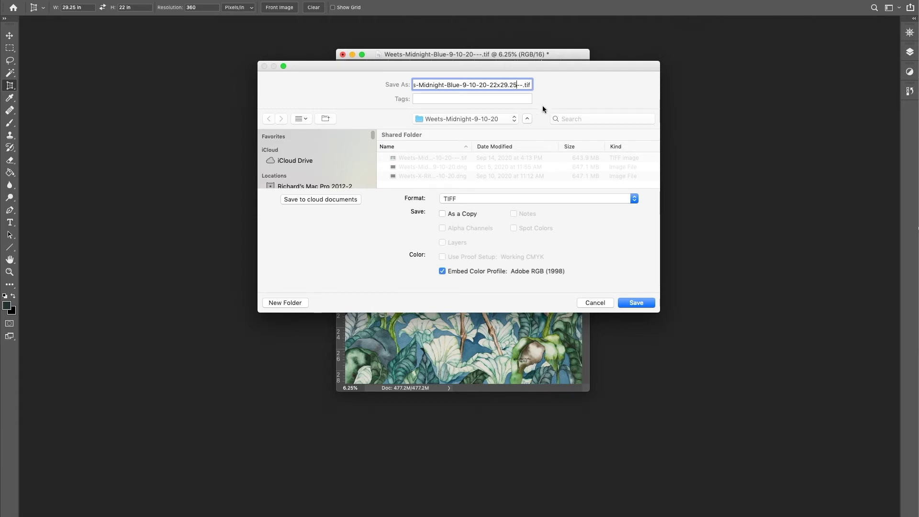
click(632, 303)
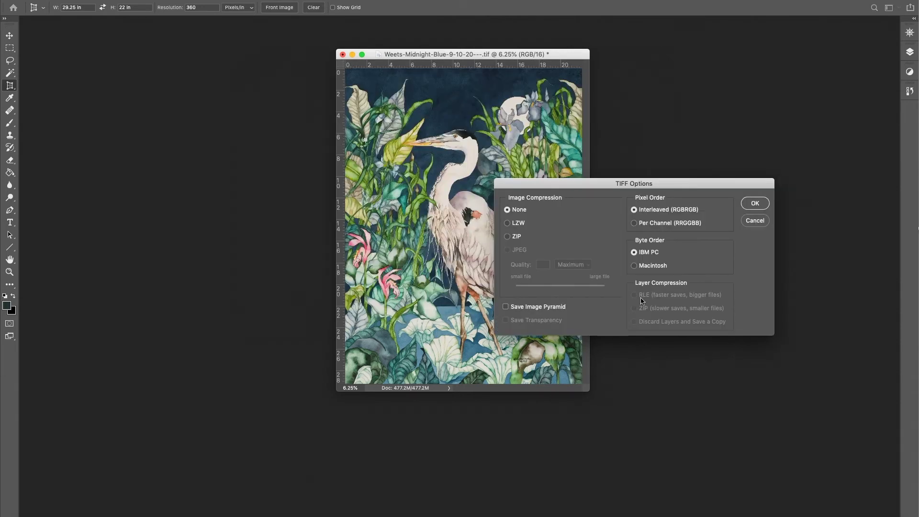
click(755, 204)
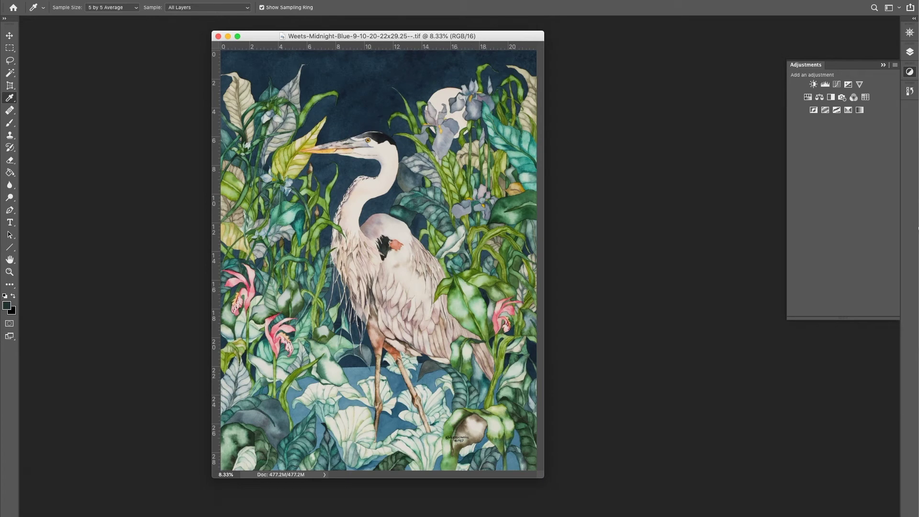
- Print the painting using the BreClrOptOne printer profile (RS_SC-P9000-mk-WC_BreClrOptOne_Copyright-PAD-041718.icc)
click(77, 1)
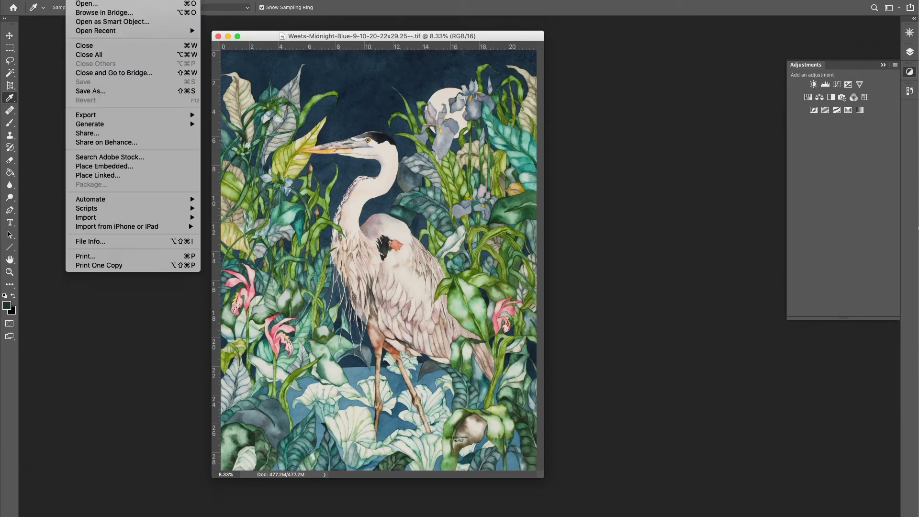
click(96, 256)
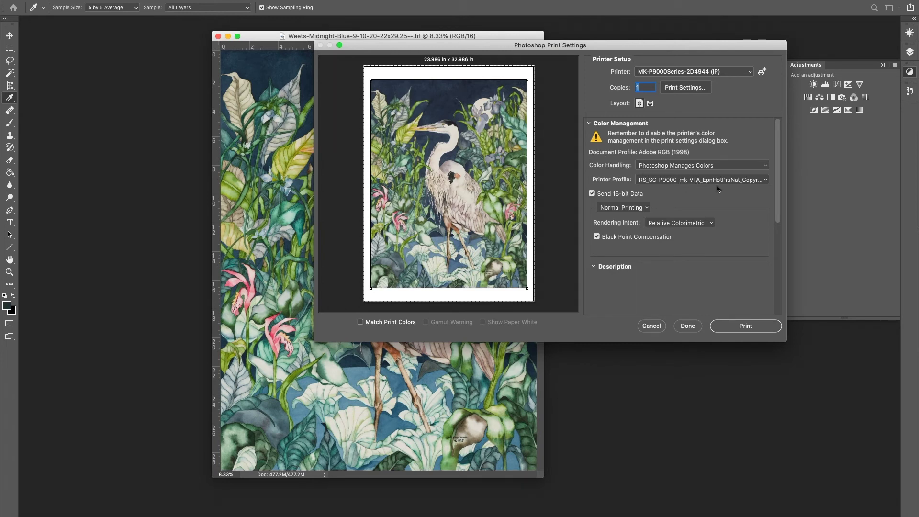
click(678, 181)
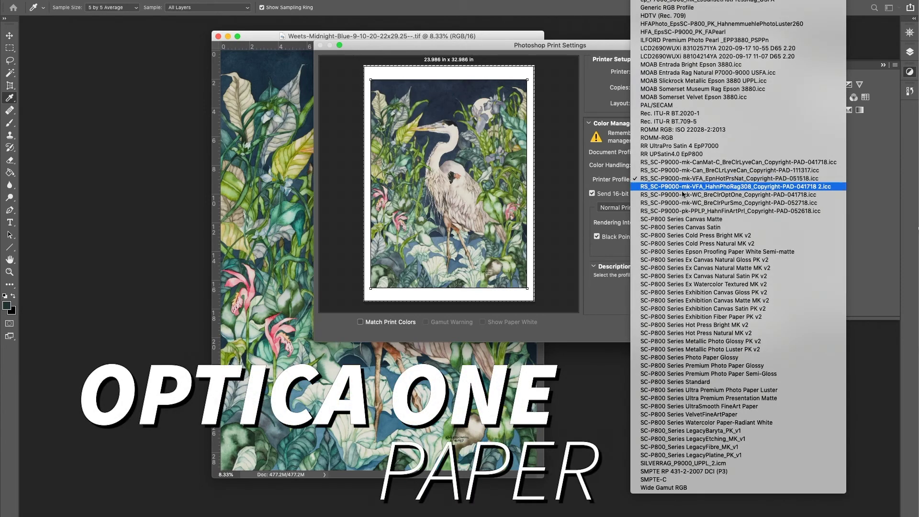
click(687, 196)
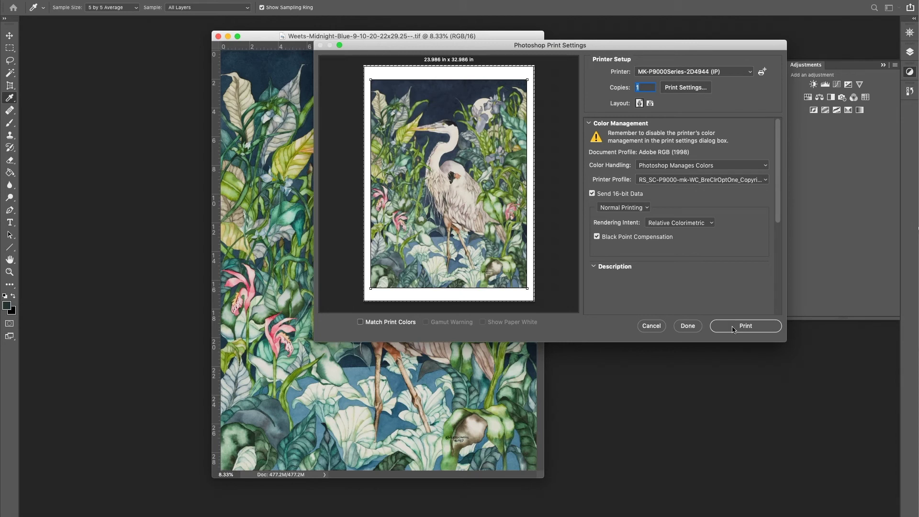
click(731, 330)
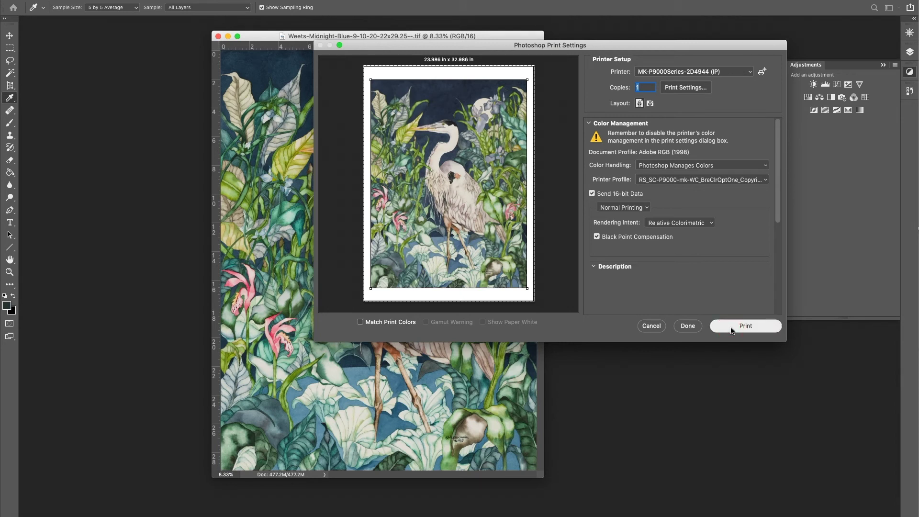